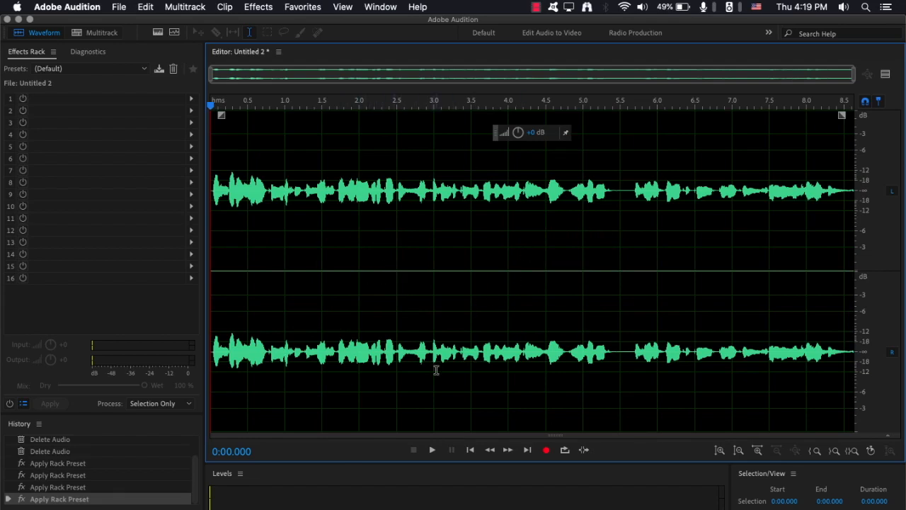
Play the unprocessed recording and load the Araby Voice Over effect AD preset into the powered-on effects rack
{"action": "left_click", "coordinate": [431, 450]}
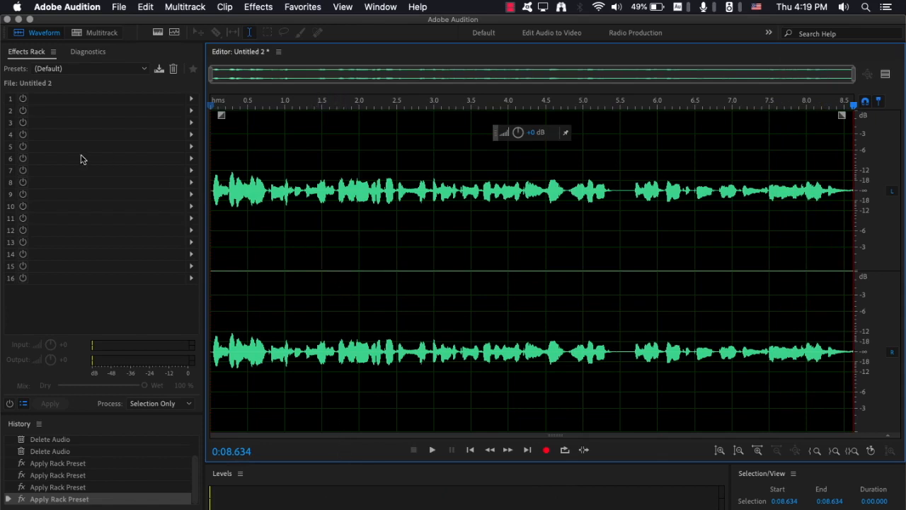
{"action": "left_click", "coordinate": [10, 403]}
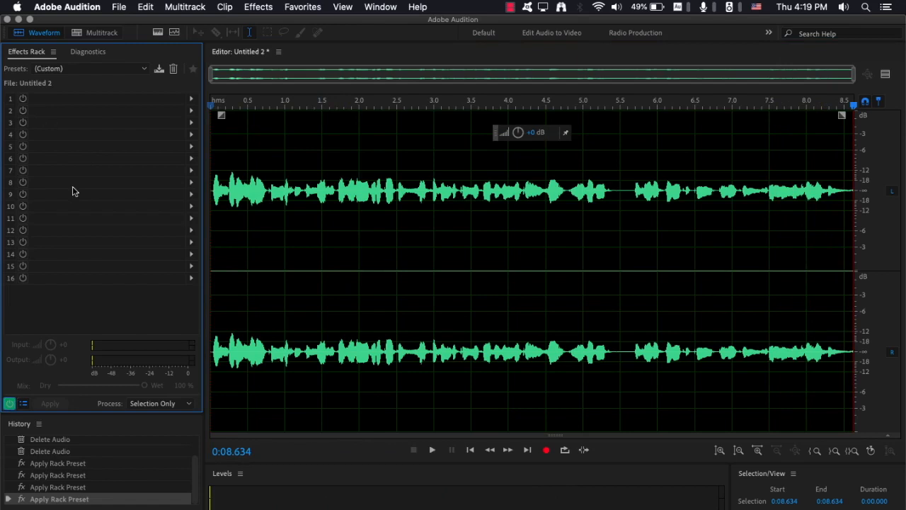
{"action": "left_click", "coordinate": [88, 68]}
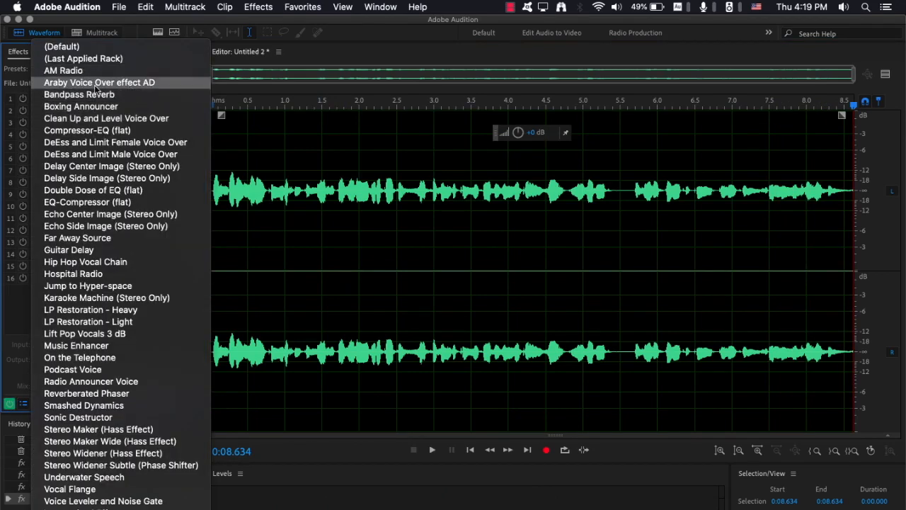
{"action": "left_click", "coordinate": [97, 84]}
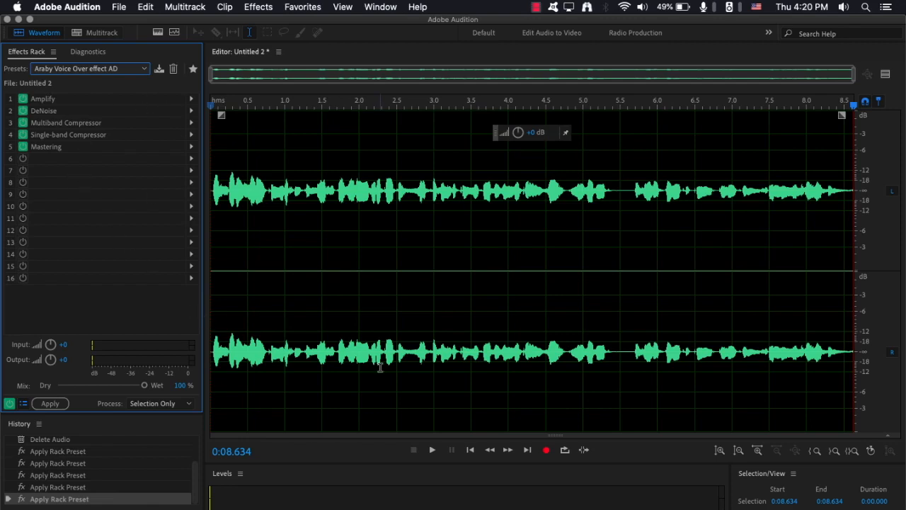
Play the recording from the start, switching all rack effects off and back on to compare the sound
{"action": "left_click", "coordinate": [470, 449]}
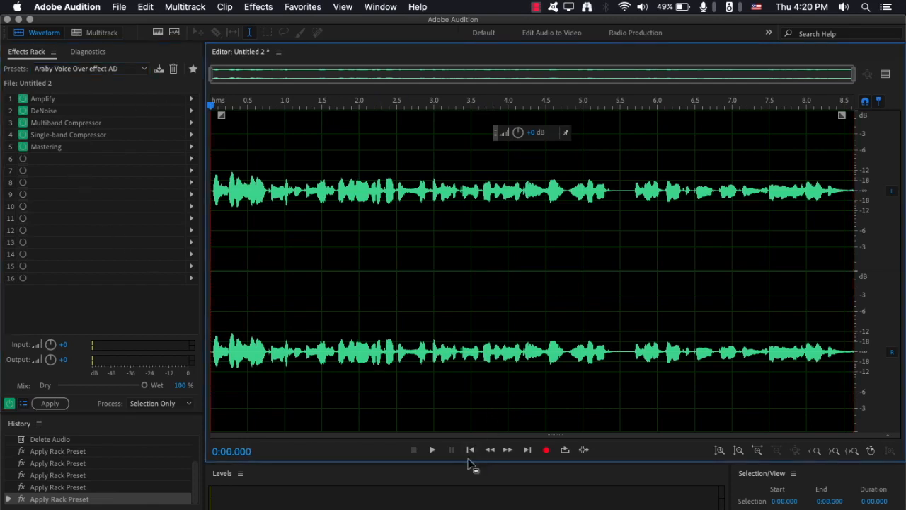
{"action": "left_click", "coordinate": [432, 451]}
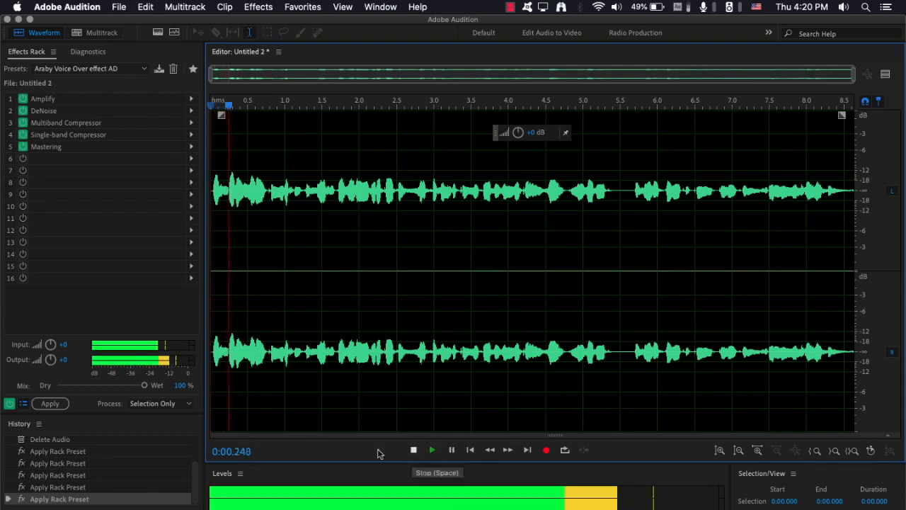
{"action": "left_click", "coordinate": [10, 404]}
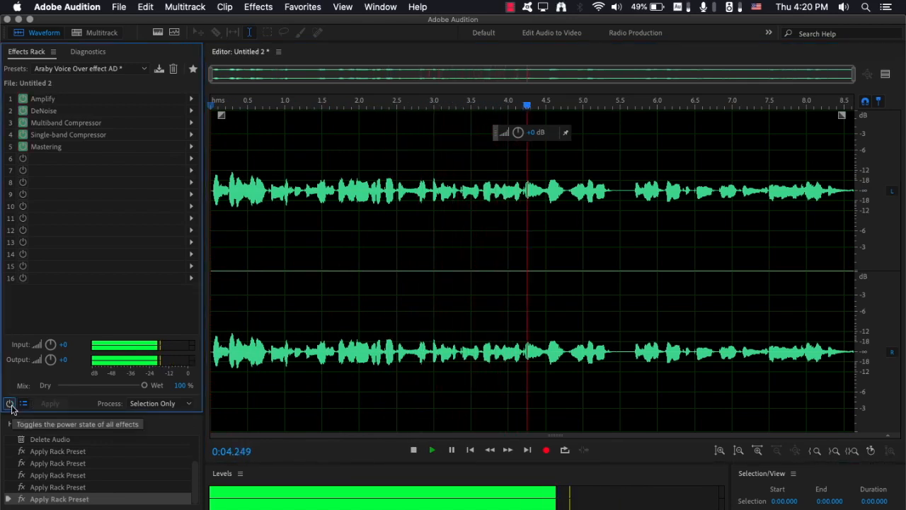
{"action": "left_click", "coordinate": [10, 403]}
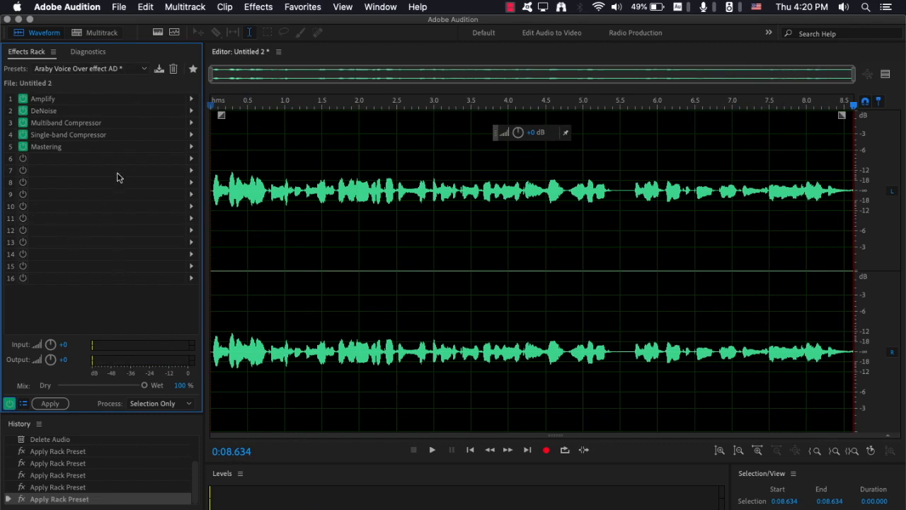
{"action": "left_click", "coordinate": [111, 70]}
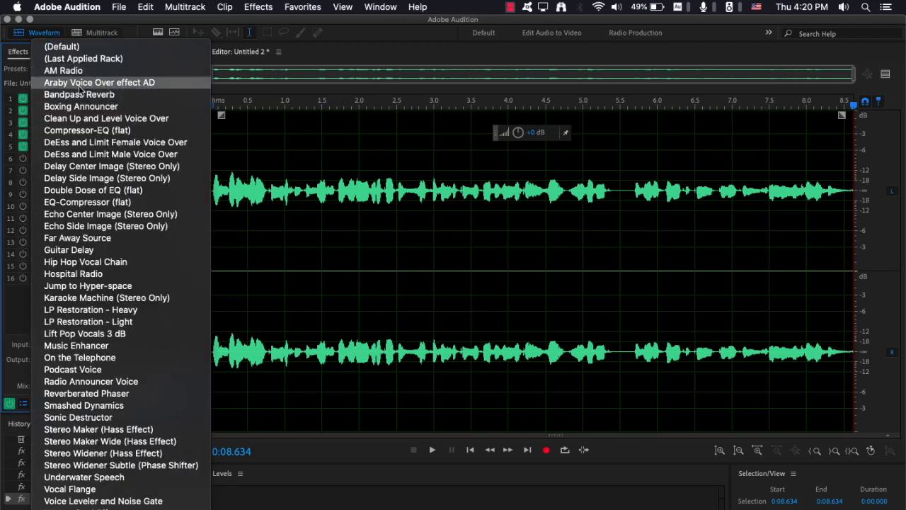
{"action": "left_click", "coordinate": [323, 25]}
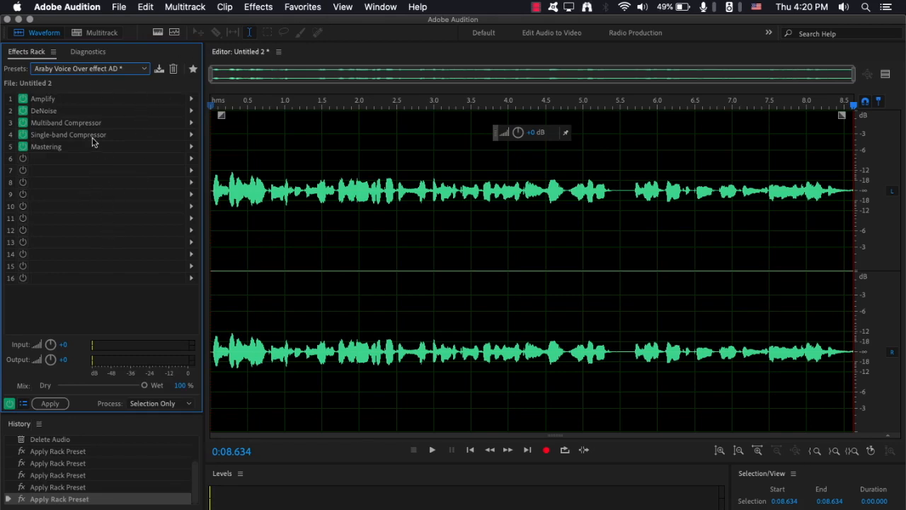
Create a stereo multitrack session named Untitled Session 4 at 44100 Hz and 32 (float) bits with no template
{"action": "left_click", "coordinate": [118, 7]}
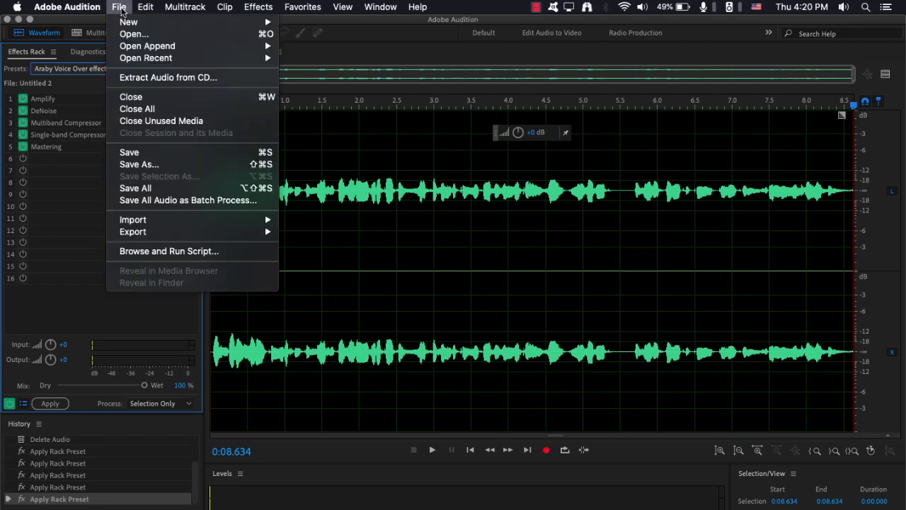
{"action": "mouse_move", "coordinate": [127, 24]}
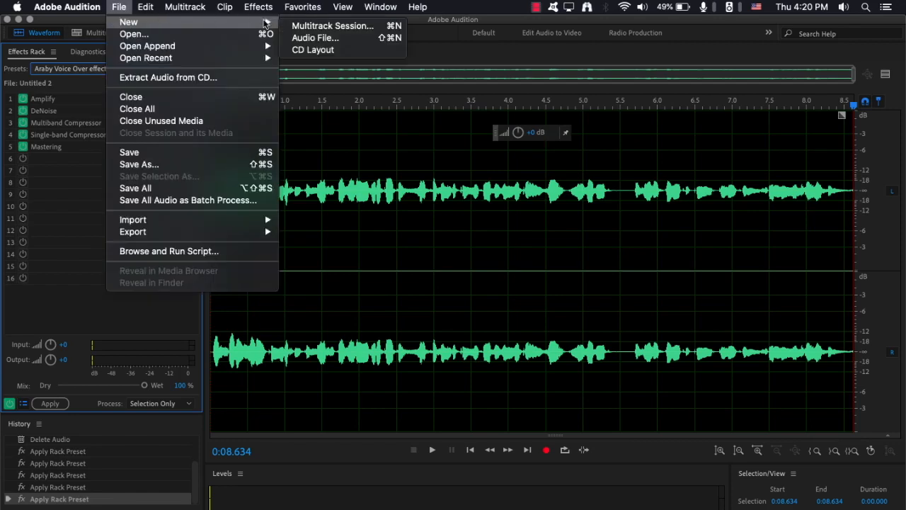
{"action": "left_click", "coordinate": [343, 33]}
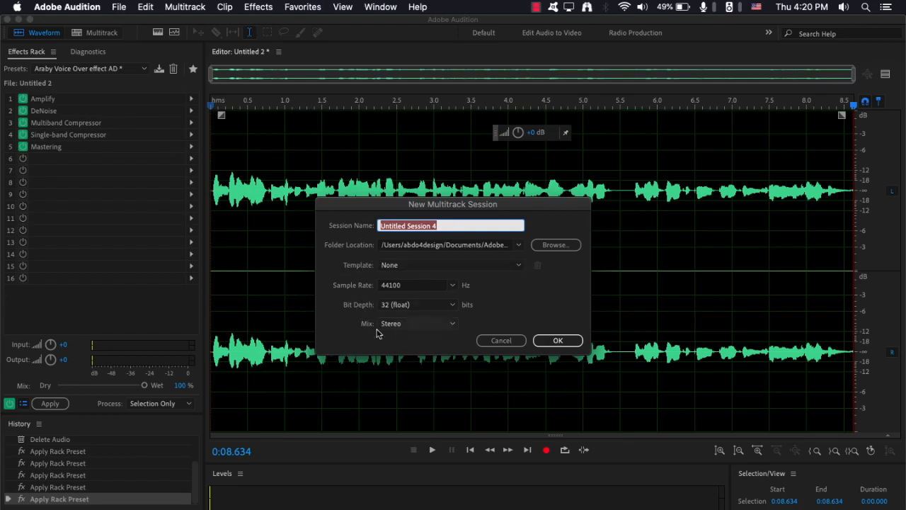
{"action": "left_click", "coordinate": [559, 341]}
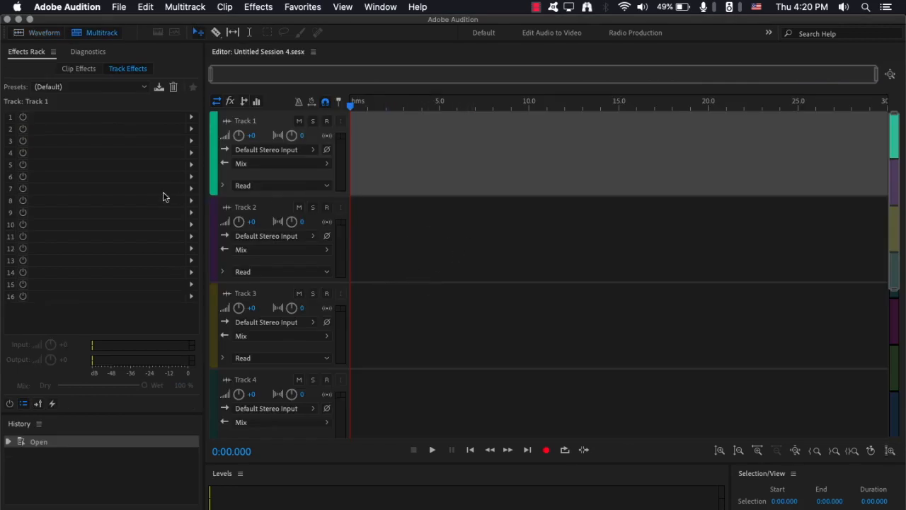
Insert the Untitled 2 recording at the start of Track 1 and play it through without effects
{"action": "right_click", "coordinate": [442, 152]}
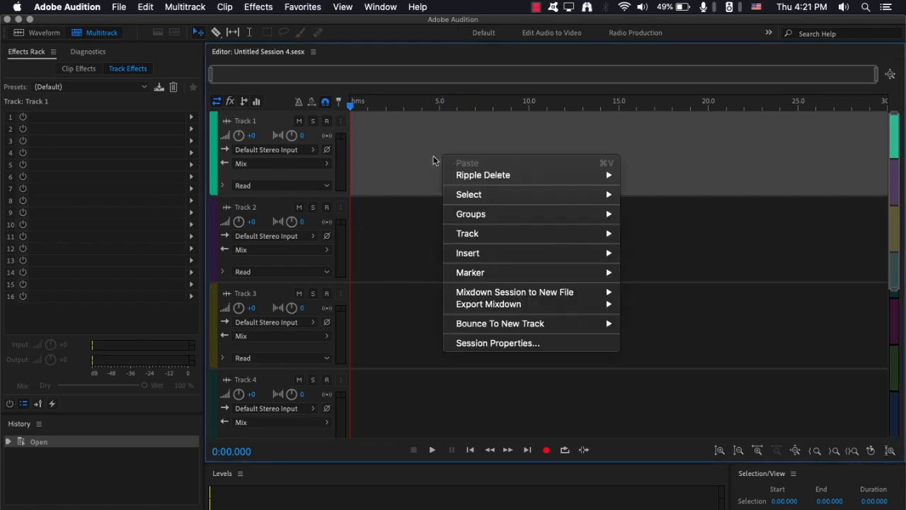
{"action": "mouse_move", "coordinate": [473, 261]}
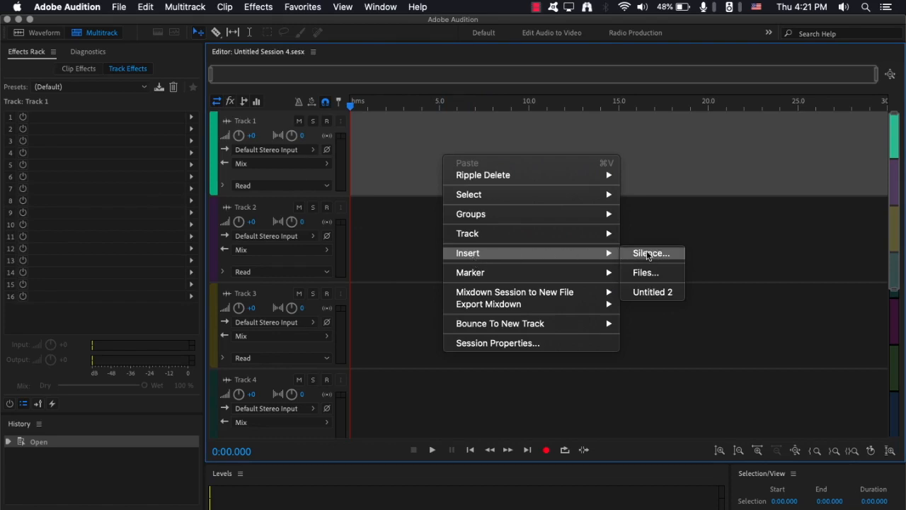
{"action": "left_click", "coordinate": [651, 295]}
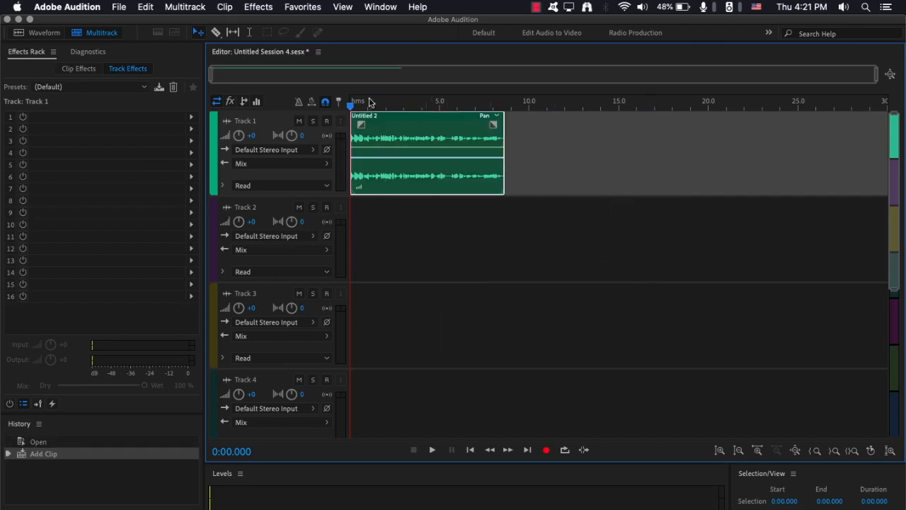
{"action": "left_click", "coordinate": [434, 450]}
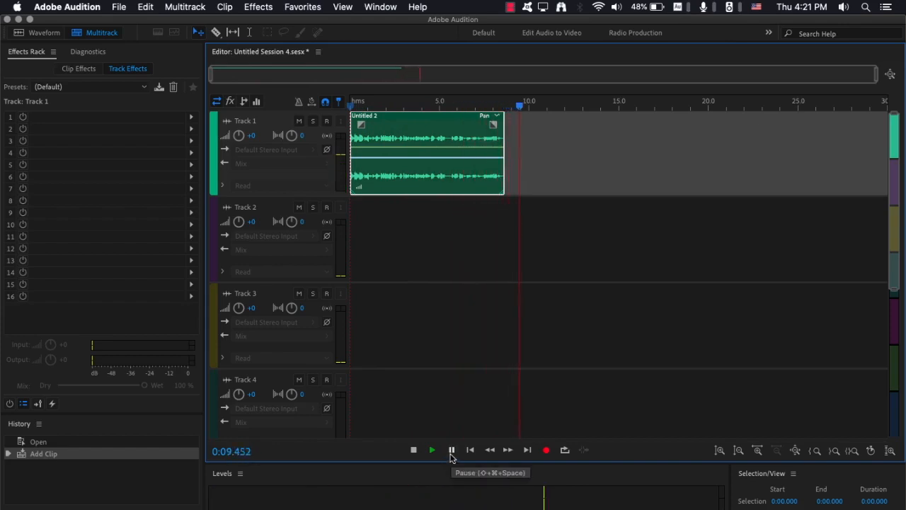
{"action": "left_click", "coordinate": [452, 452]}
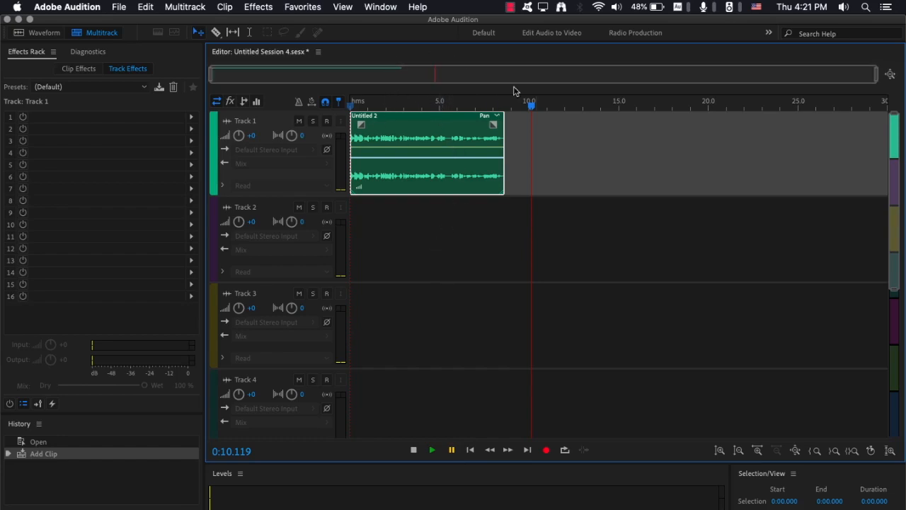
Apply the Araby Voice Over effect AD rack preset to Track 1
{"action": "left_click_drag", "start_coordinate": [876, 73], "coordinate": [601, 57]}
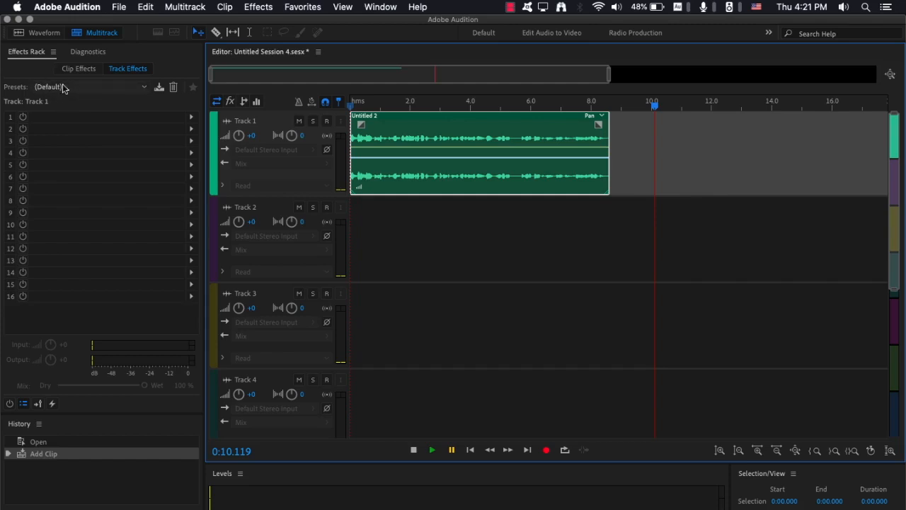
{"action": "left_click", "coordinate": [103, 87]}
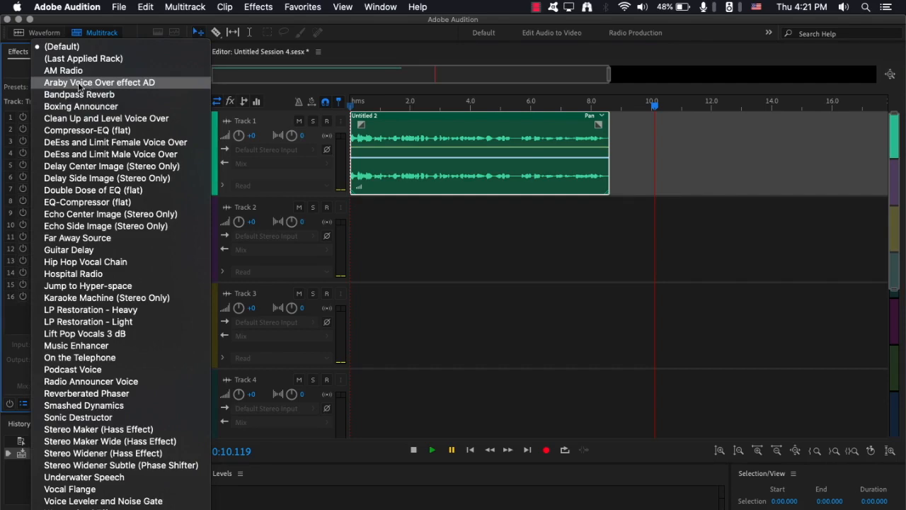
{"action": "left_click", "coordinate": [80, 84]}
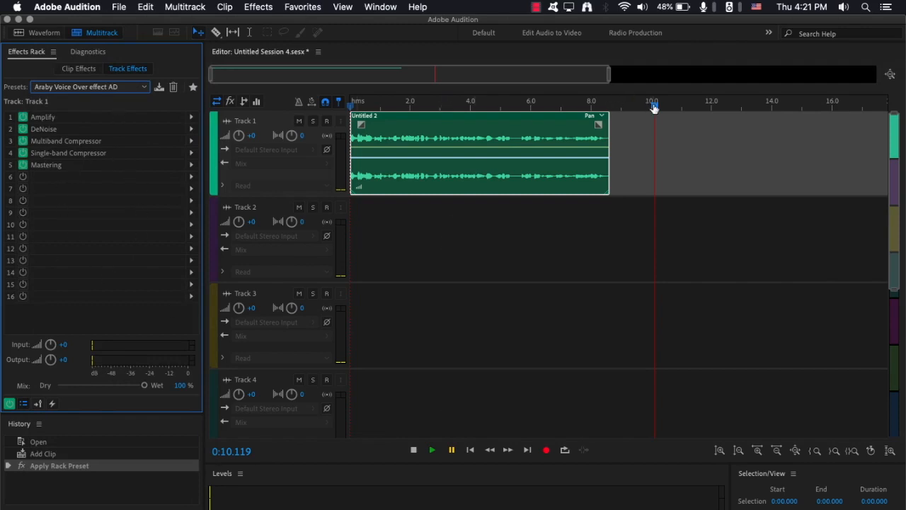
Play the session from the beginning, comparing Track 1 with its effects switched off and on
{"action": "left_click_drag", "start_coordinate": [653, 103], "coordinate": [335, 99]}
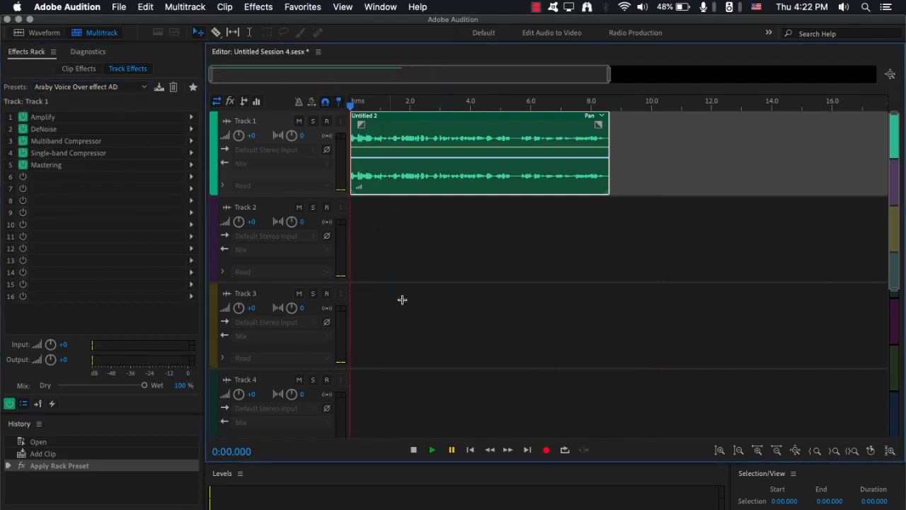
{"action": "left_click", "coordinate": [431, 451]}
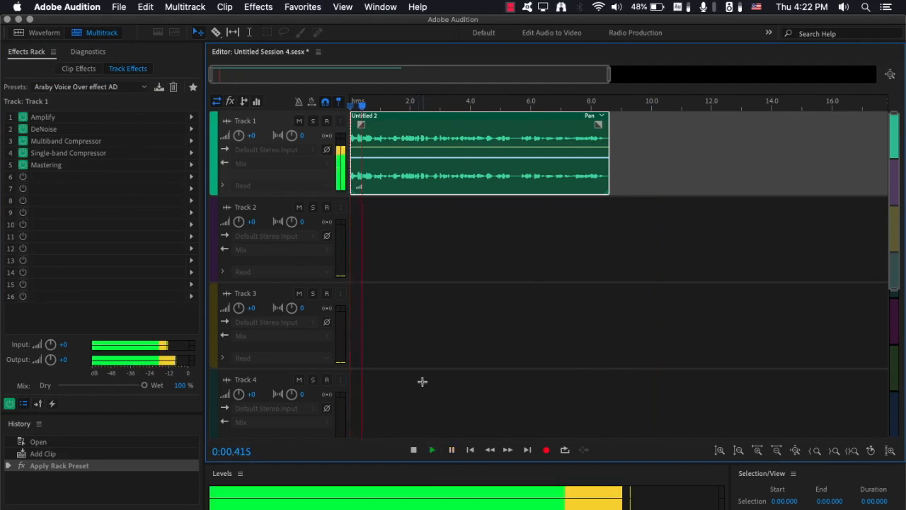
{"action": "left_click", "coordinate": [10, 403]}
{"action": "left_click", "coordinate": [10, 403]}
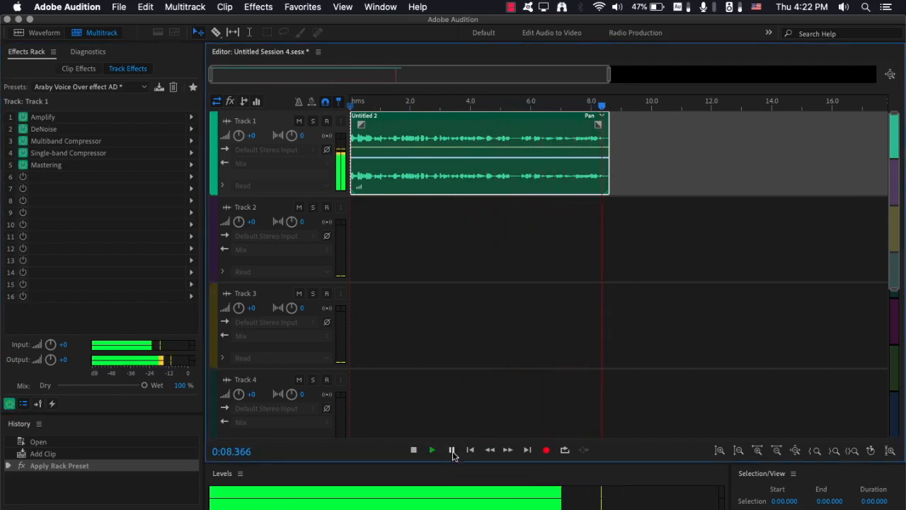
{"action": "left_click", "coordinate": [451, 450]}
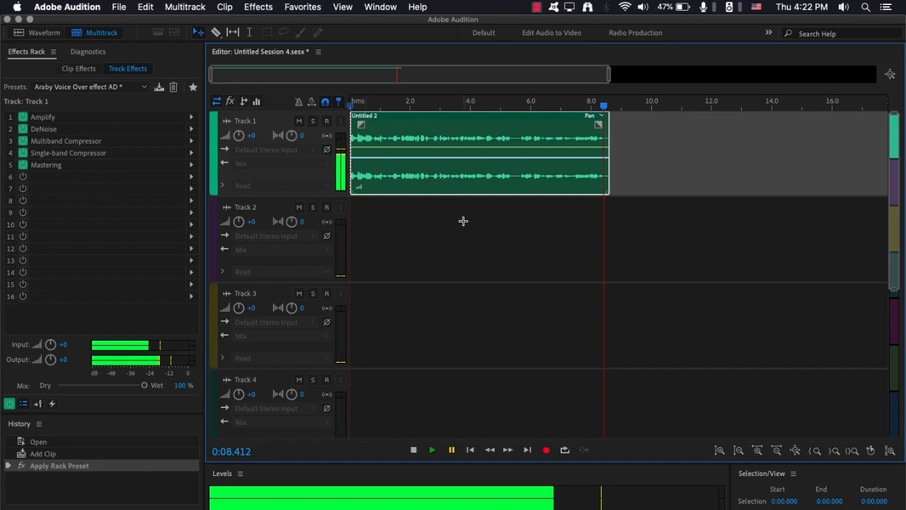
Delete all empty tracks from the session
{"action": "right_click", "coordinate": [446, 251]}
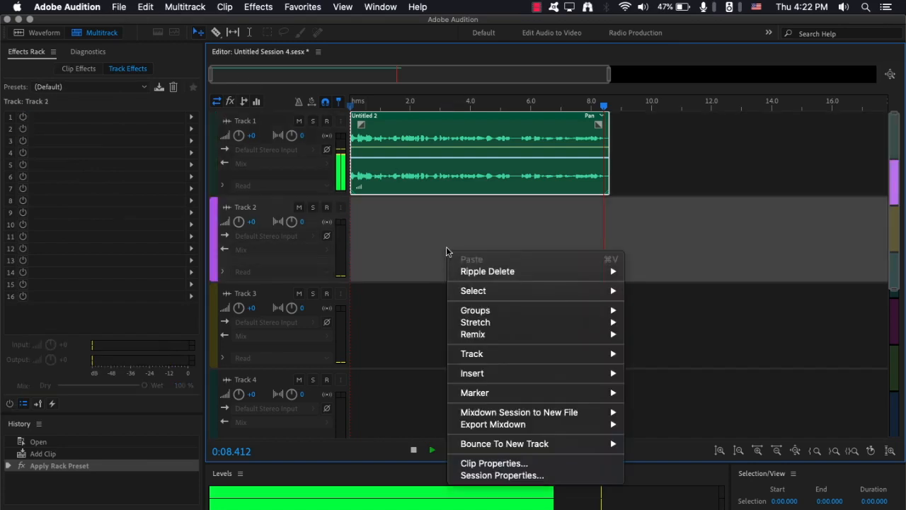
{"action": "mouse_move", "coordinate": [467, 357]}
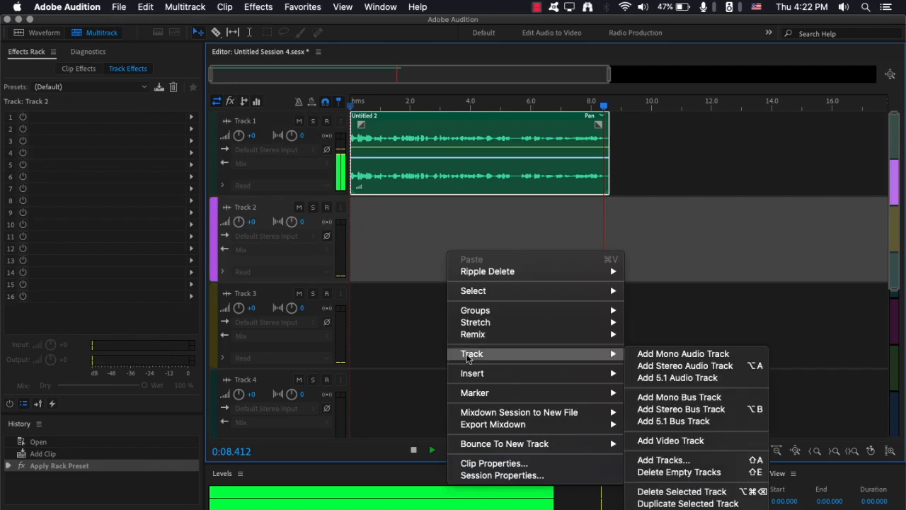
{"action": "left_click", "coordinate": [686, 472]}
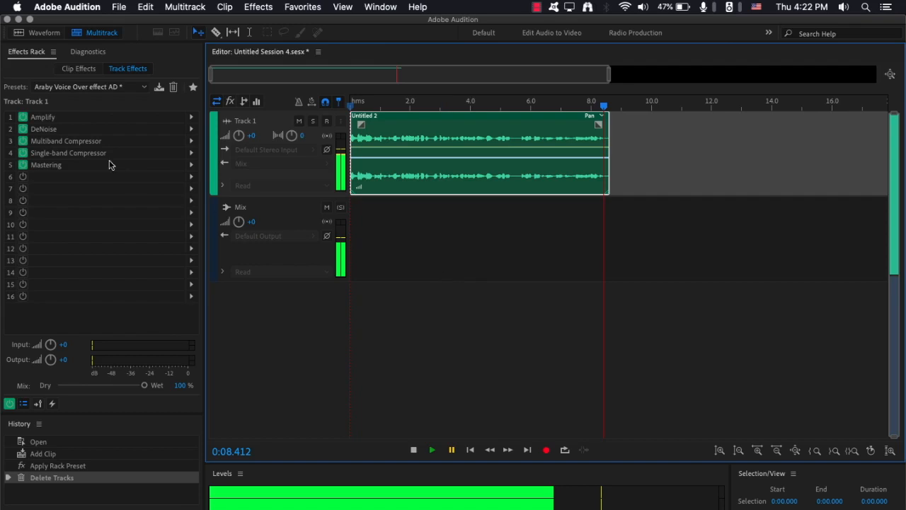
Save the session as ARABY VOICE OVER.sesx in untitled folder 3, keeping the Audition Session format
{"action": "left_click", "coordinate": [119, 7]}
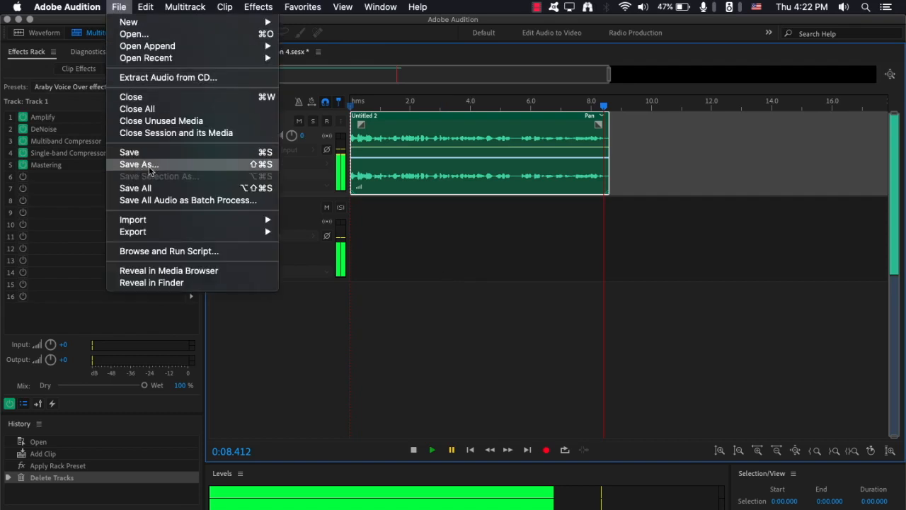
{"action": "left_click", "coordinate": [136, 166]}
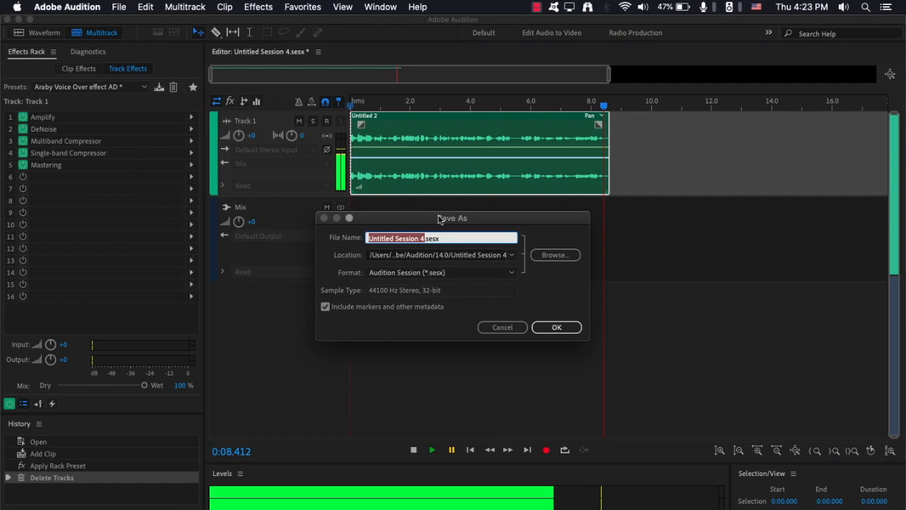
{"action": "left_click_drag", "start_coordinate": [440, 218], "coordinate": [462, 184]}
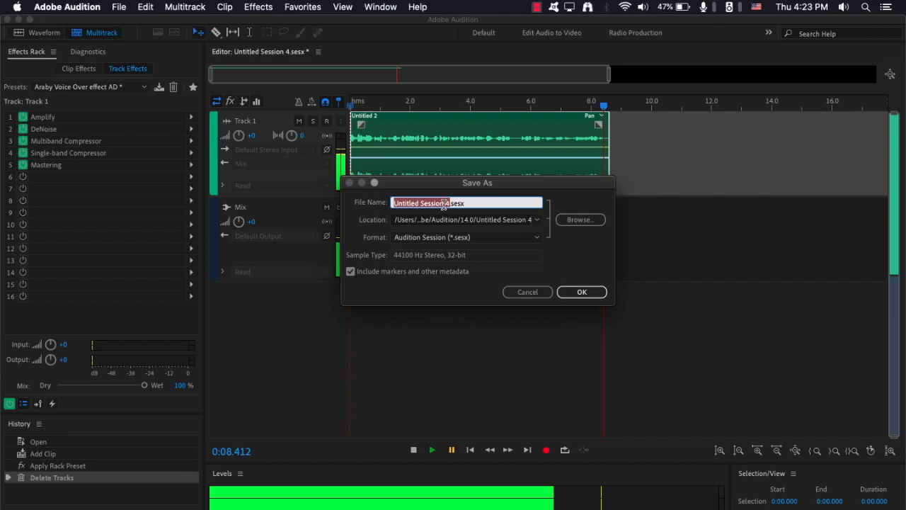
{"action": "type", "text": "ARA"}
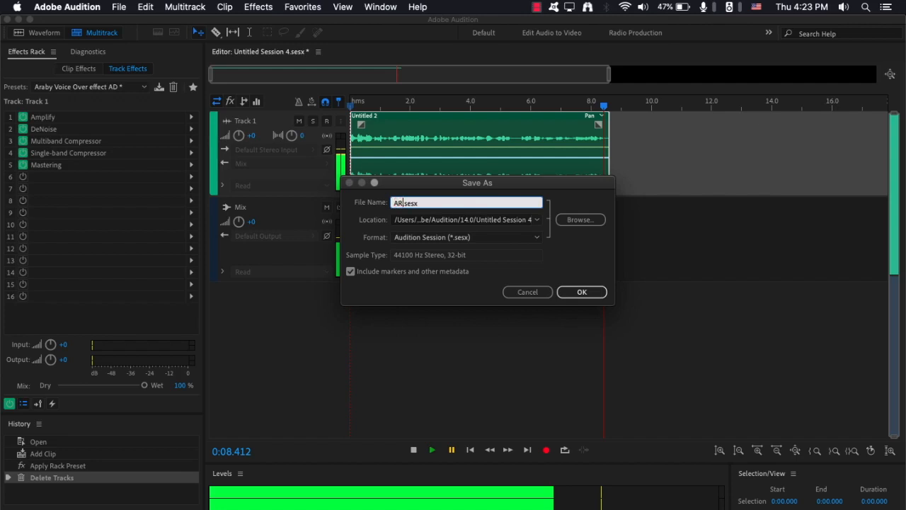
{"action": "type", "text": "BY VOICE OVER"}
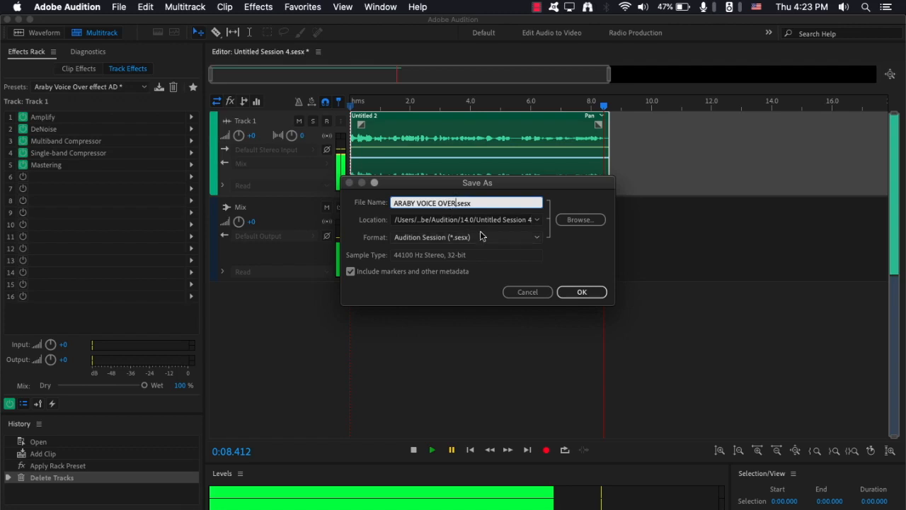
{"action": "left_click", "coordinate": [581, 219]}
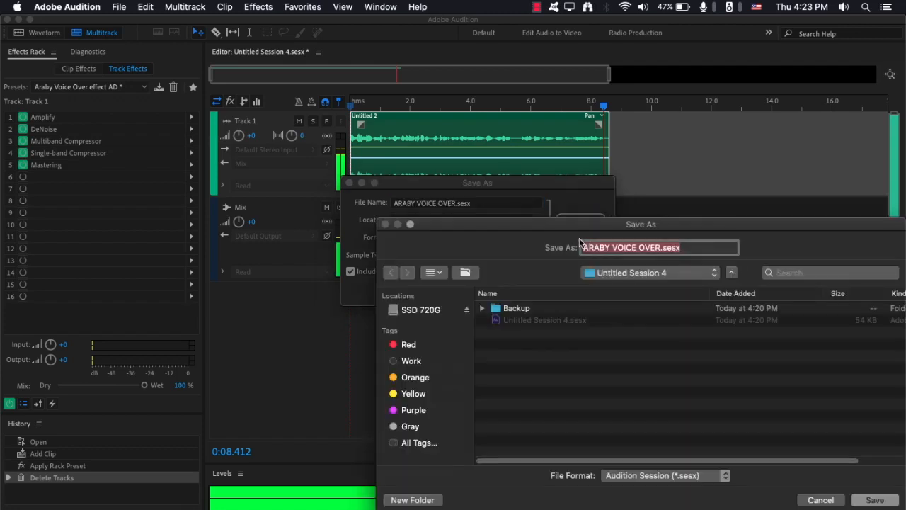
{"action": "left_click", "coordinate": [626, 274]}
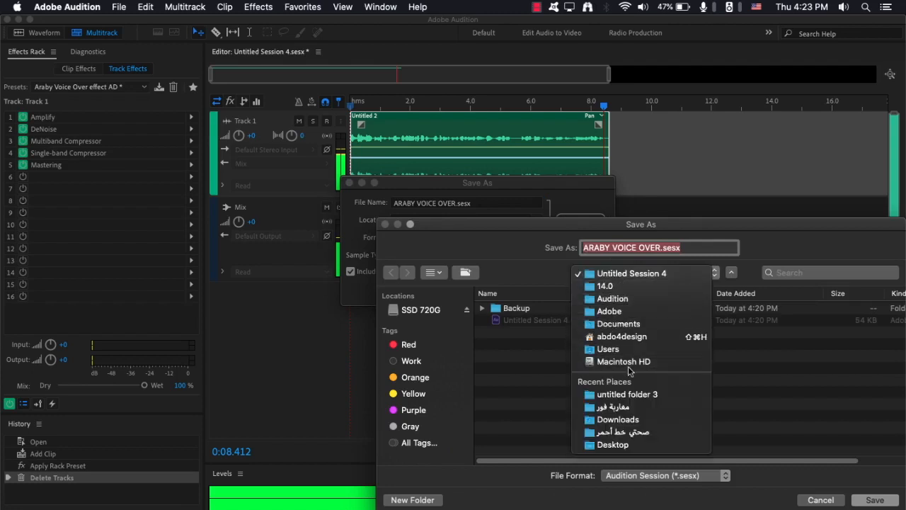
{"action": "left_click", "coordinate": [638, 394]}
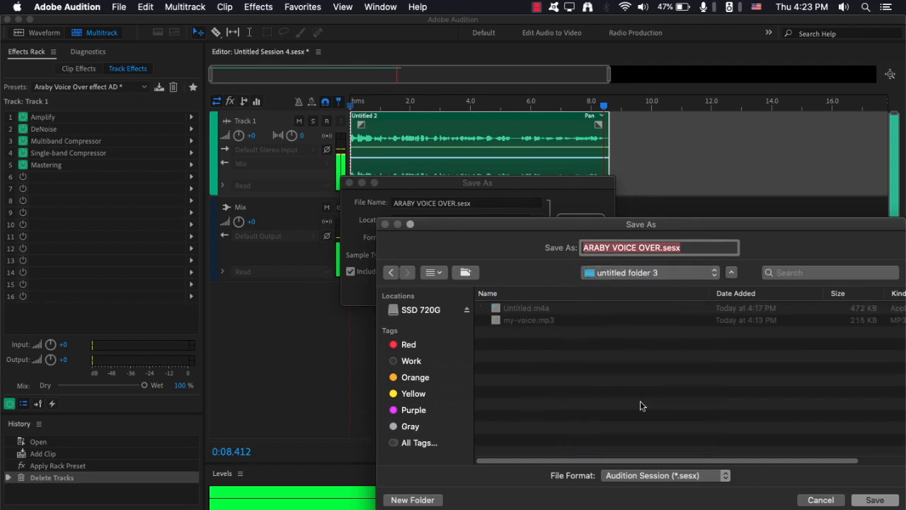
{"action": "left_click_drag", "start_coordinate": [535, 227], "coordinate": [365, 193]}
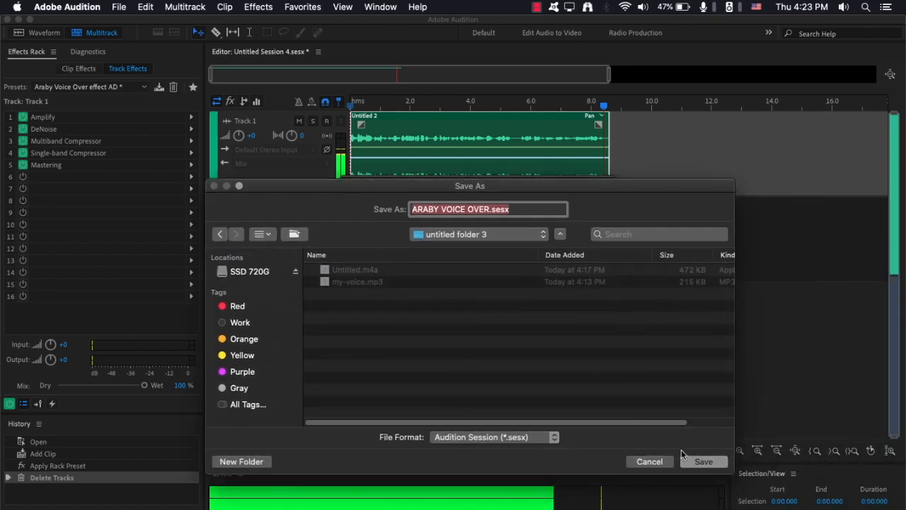
{"action": "left_click", "coordinate": [704, 462]}
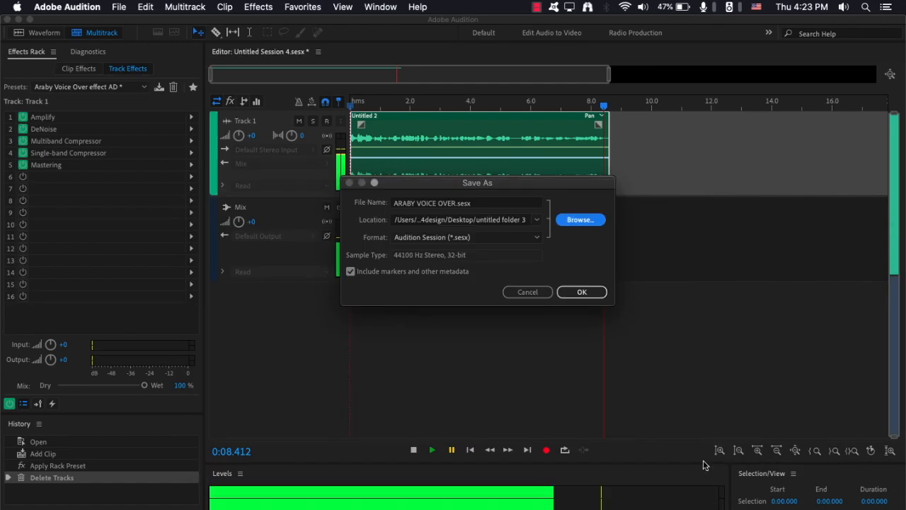
{"action": "left_click", "coordinate": [582, 291]}
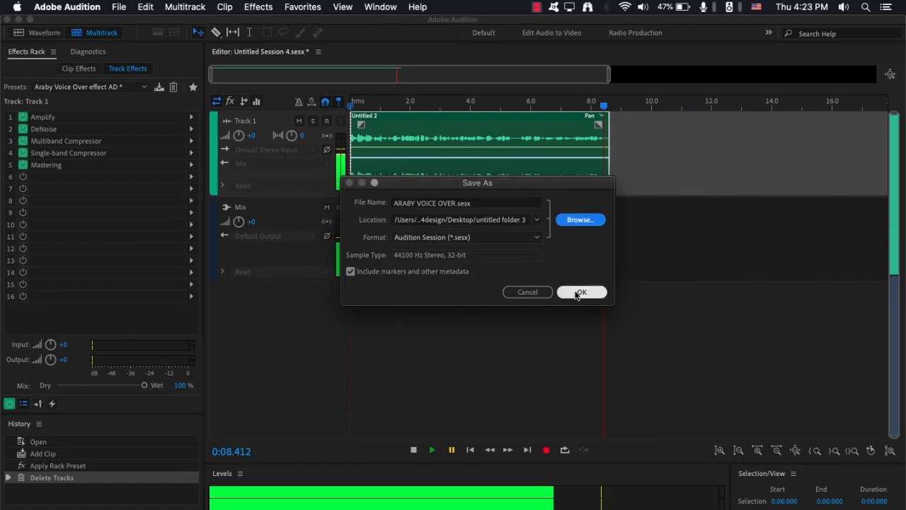
Agree to copy the outside media files into the session folder and suppress that alert from now on
{"action": "left_click", "coordinate": [344, 286]}
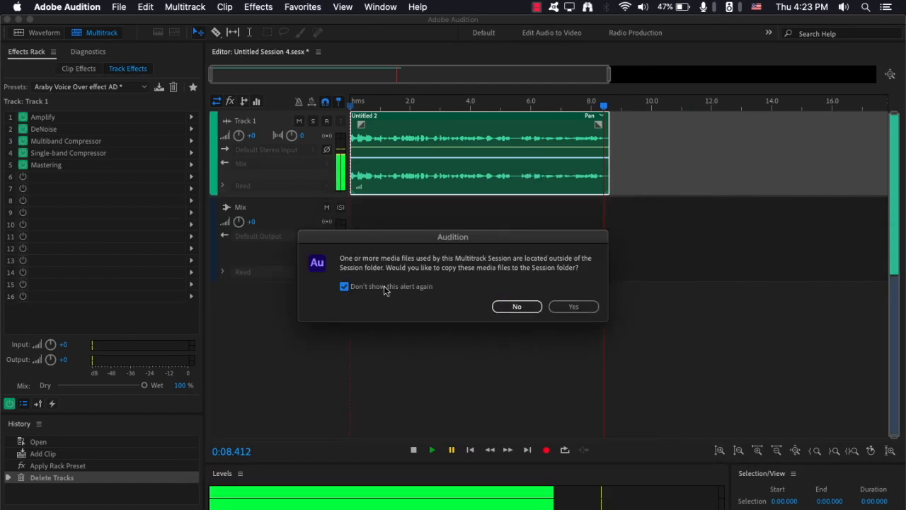
{"action": "left_click", "coordinate": [516, 307]}
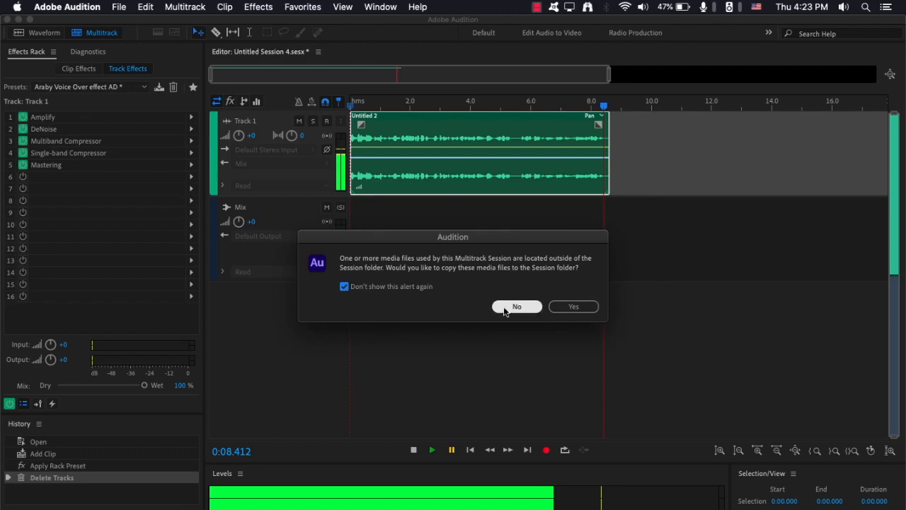
{"action": "left_click", "coordinate": [557, 309]}
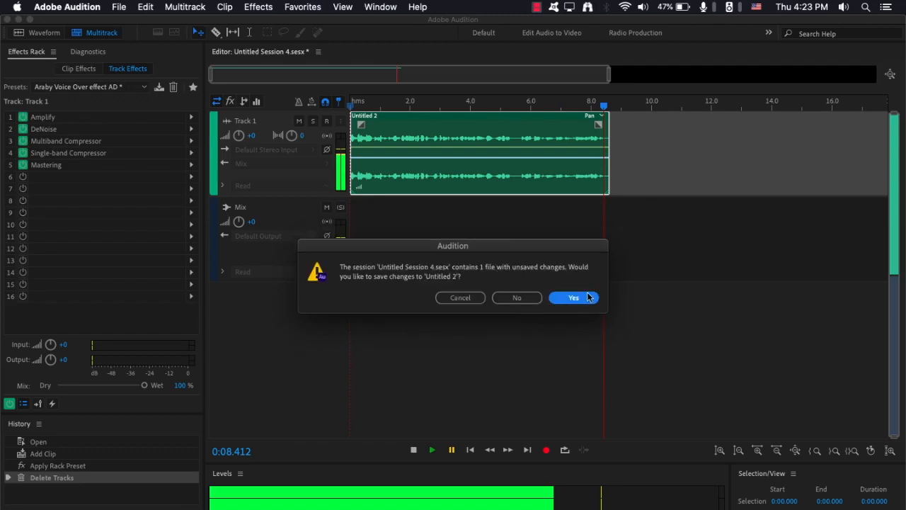
Save the recording as Untitled 2.wav in Wave PCM format, suppressing the rack effects alert, and save the session again
{"action": "left_click", "coordinate": [574, 298]}
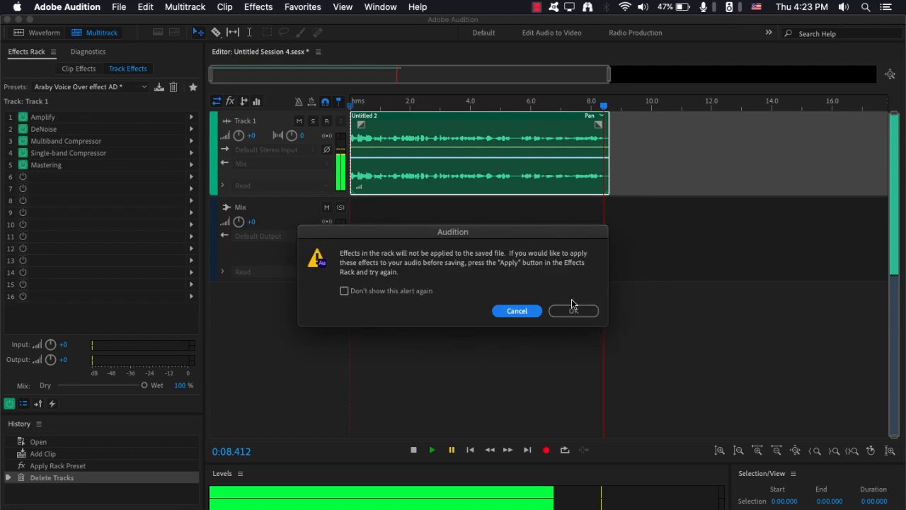
{"action": "left_click", "coordinate": [418, 292]}
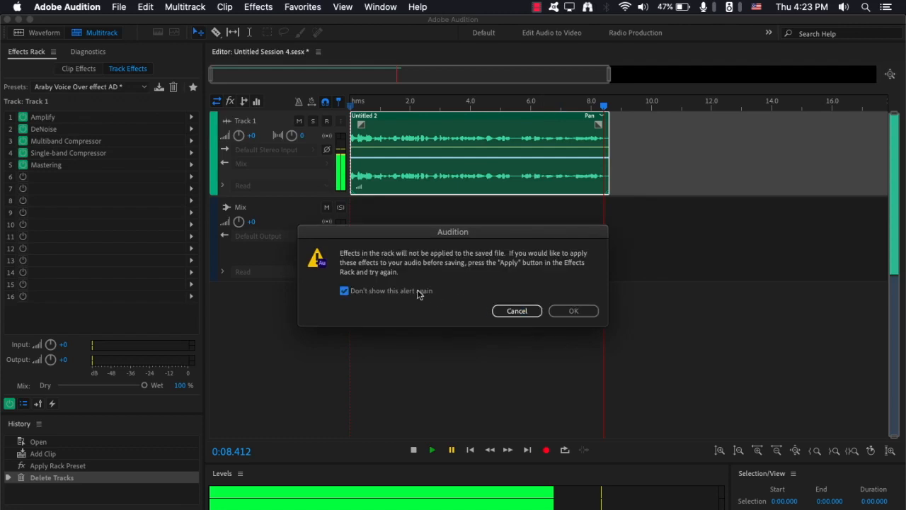
{"action": "left_click", "coordinate": [573, 310]}
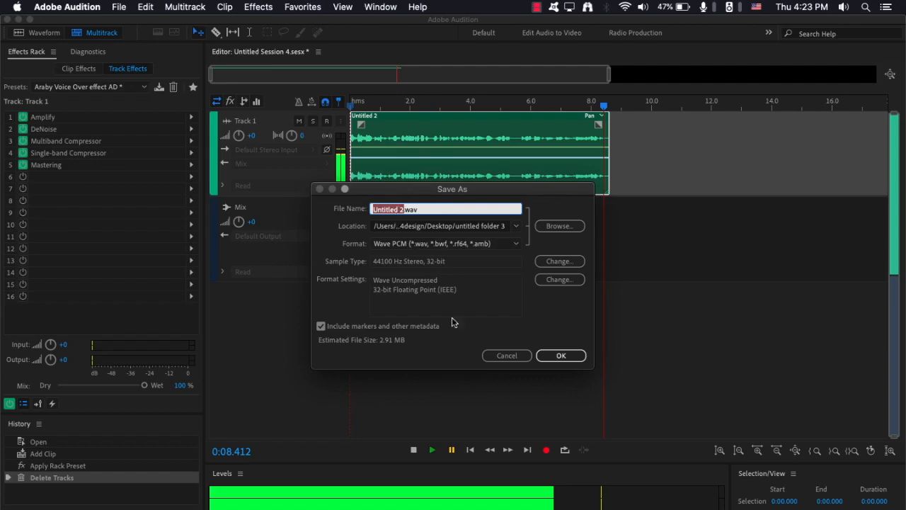
{"action": "left_click", "coordinate": [559, 355]}
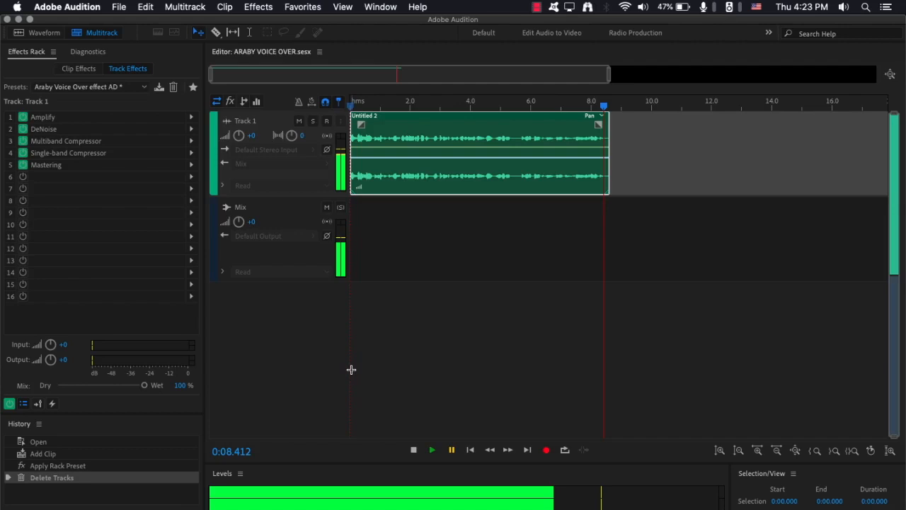
{"action": "left_click", "coordinate": [118, 7]}
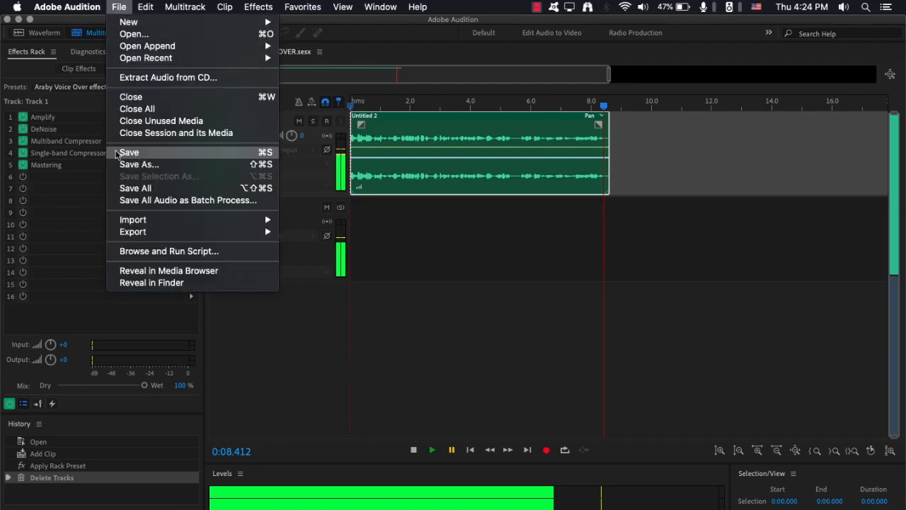
{"action": "left_click", "coordinate": [133, 153]}
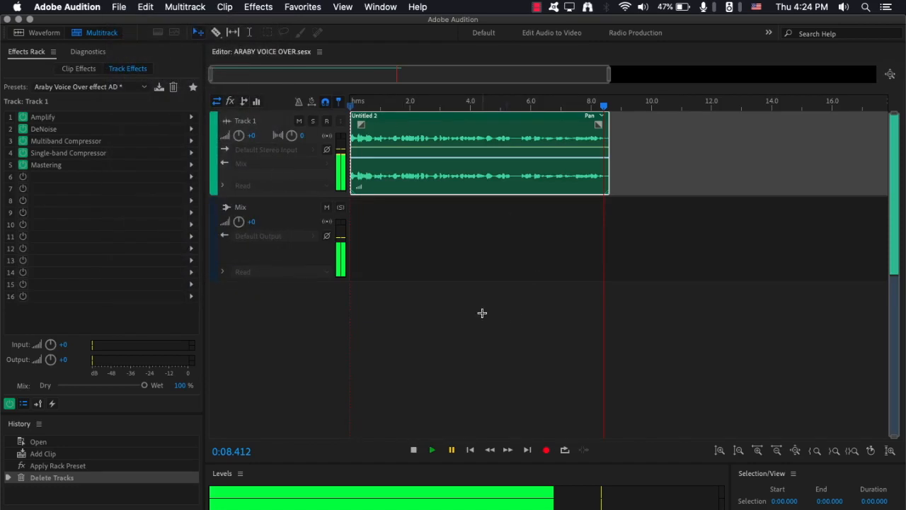
{"action": "left_click", "coordinate": [460, 255]}
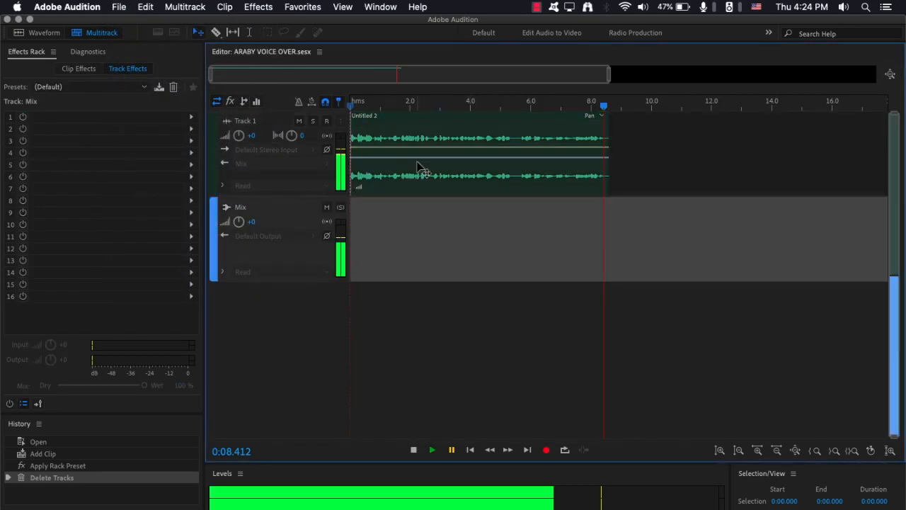
{"action": "left_click", "coordinate": [417, 167]}
{"action": "left_click", "coordinate": [425, 220]}
{"action": "left_click", "coordinate": [401, 120]}
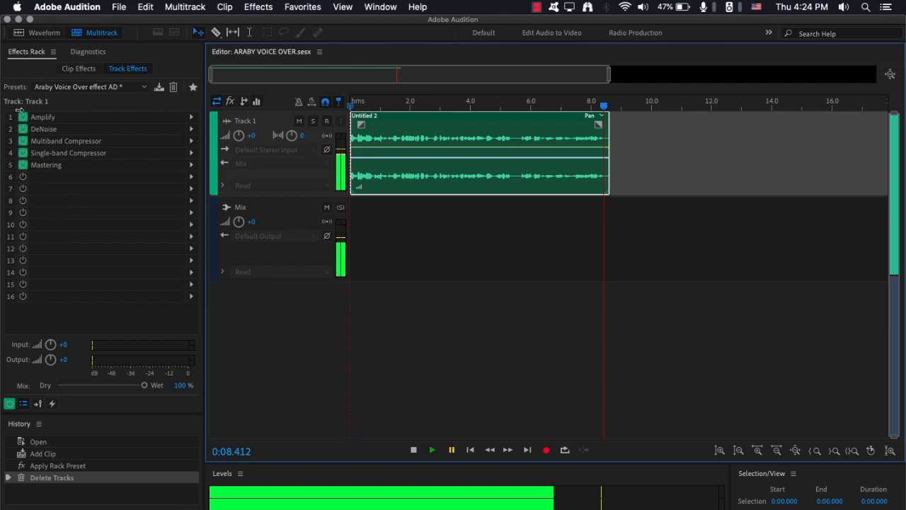
Close all open files without saving further changes to Untitled 2.wav
{"action": "left_click", "coordinate": [120, 6]}
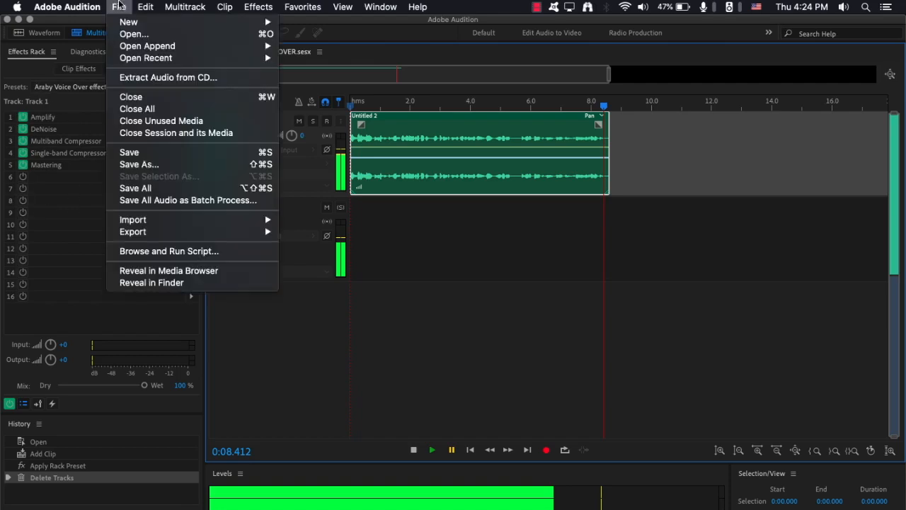
{"action": "left_click", "coordinate": [136, 108]}
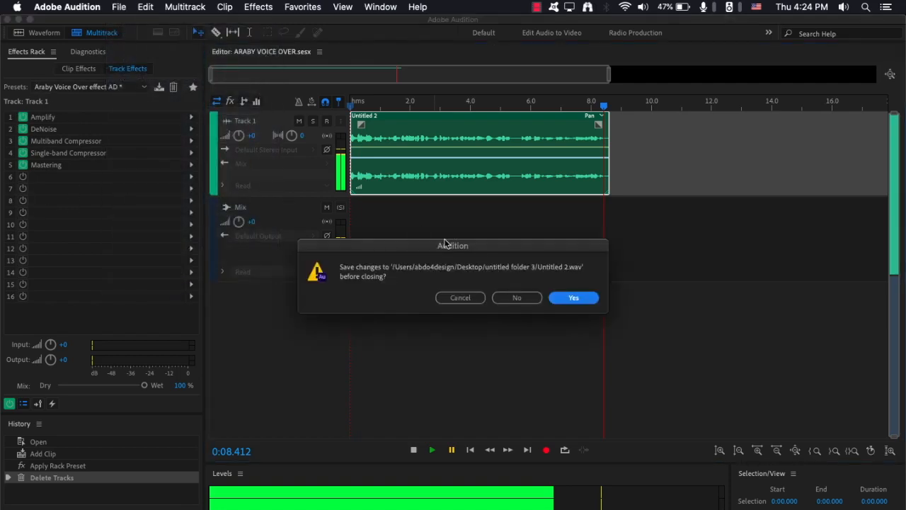
{"action": "left_click", "coordinate": [512, 295]}
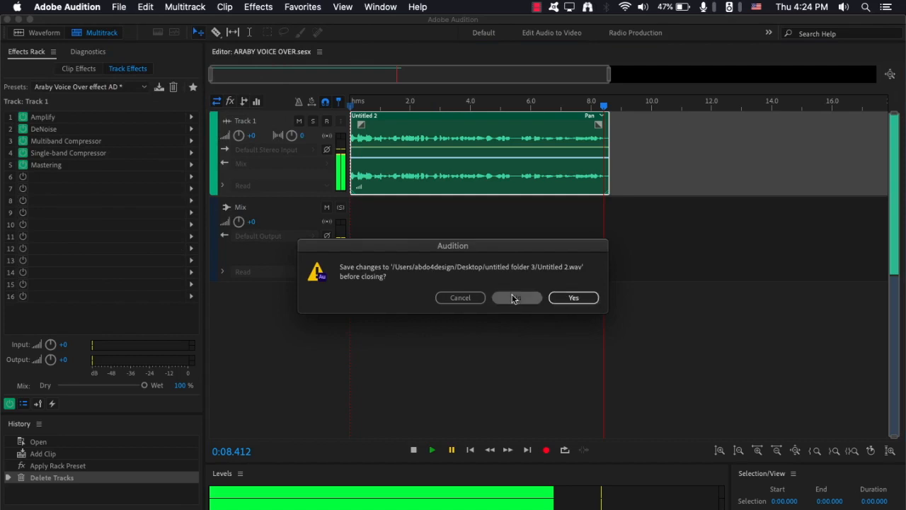
Open the saved session ARABY VOICE OVER.sesx from untitled folder 3
{"action": "left_click", "coordinate": [119, 7]}
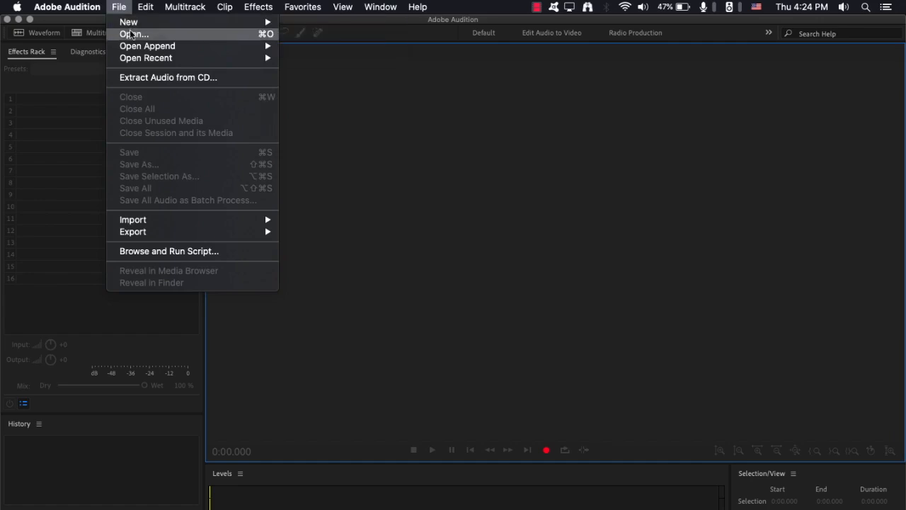
{"action": "left_click", "coordinate": [132, 34]}
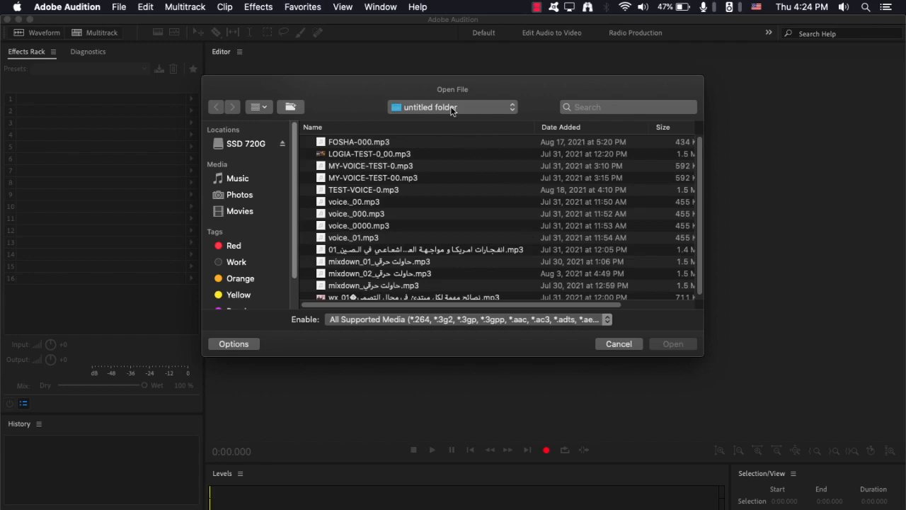
{"action": "left_click", "coordinate": [448, 107]}
{"action": "left_click", "coordinate": [454, 191]}
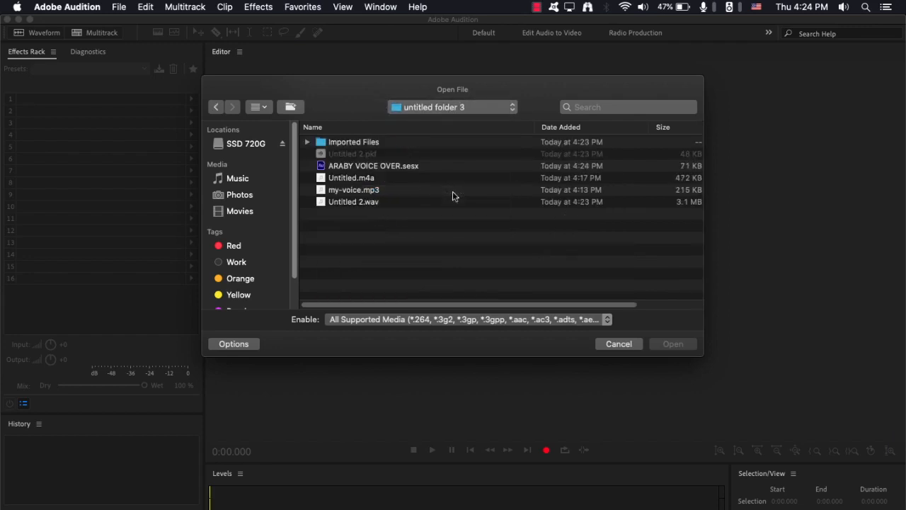
{"action": "left_click", "coordinate": [393, 168]}
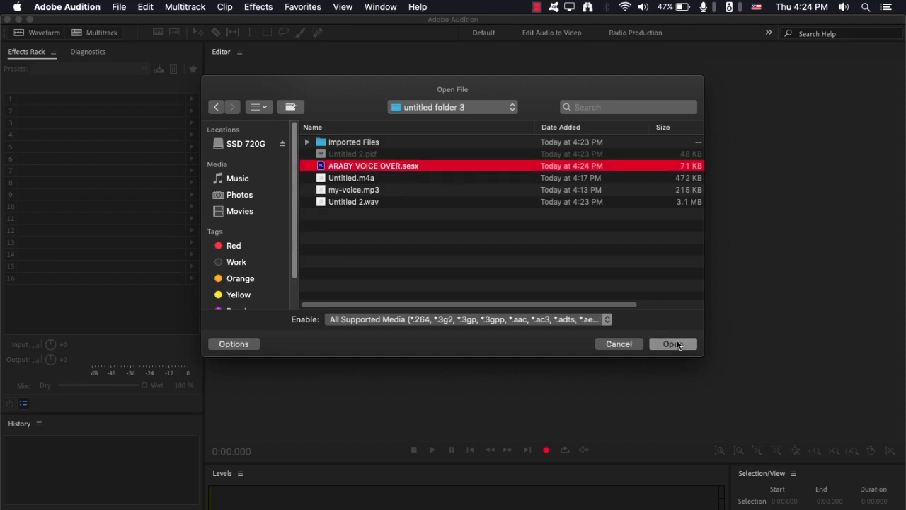
{"action": "left_click", "coordinate": [675, 344]}
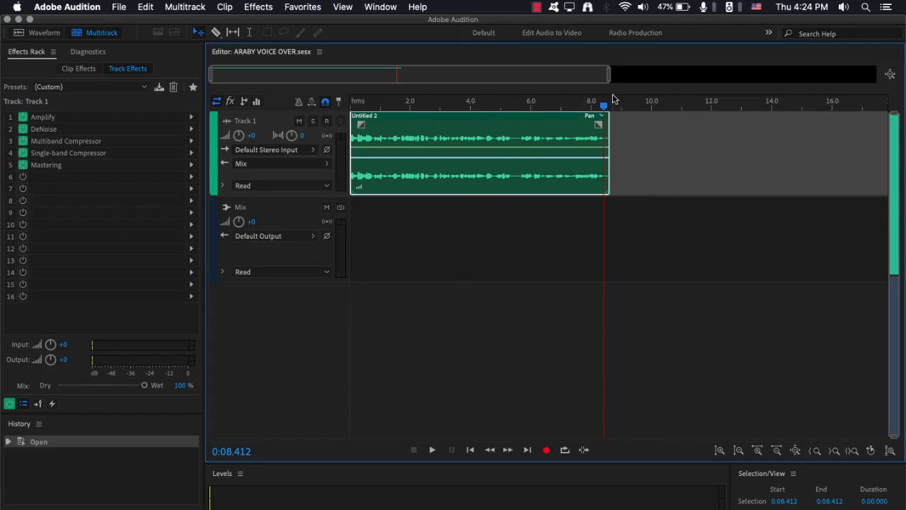
Play the reopened session from the beginning to hear the voice with the saved effects
{"action": "left_click_drag", "start_coordinate": [604, 106], "coordinate": [347, 103]}
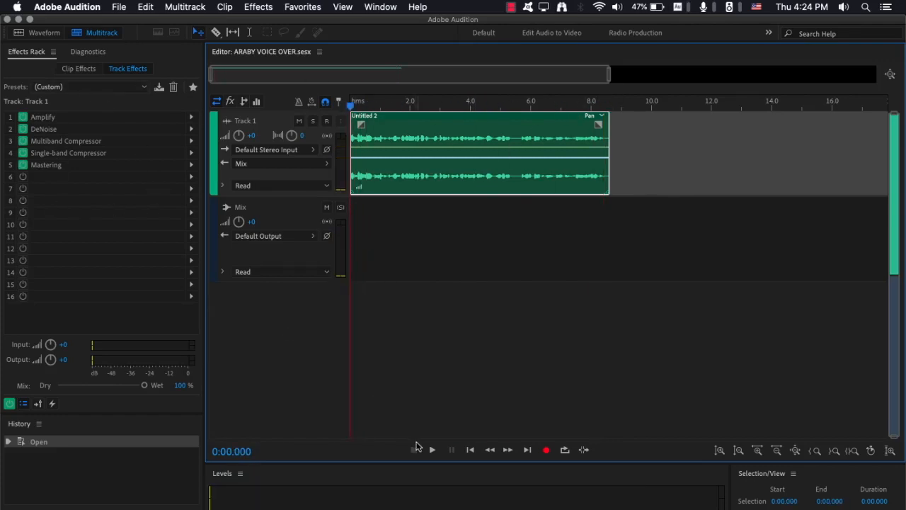
{"action": "left_click", "coordinate": [432, 451]}
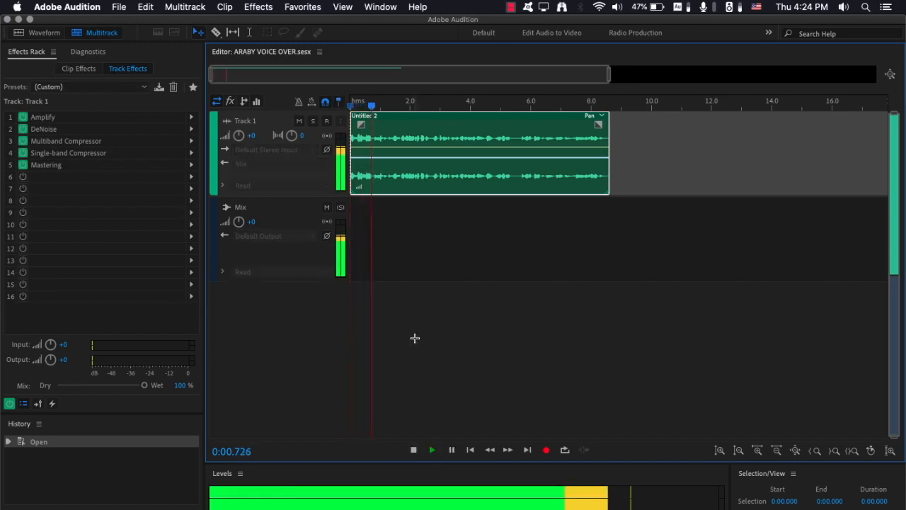